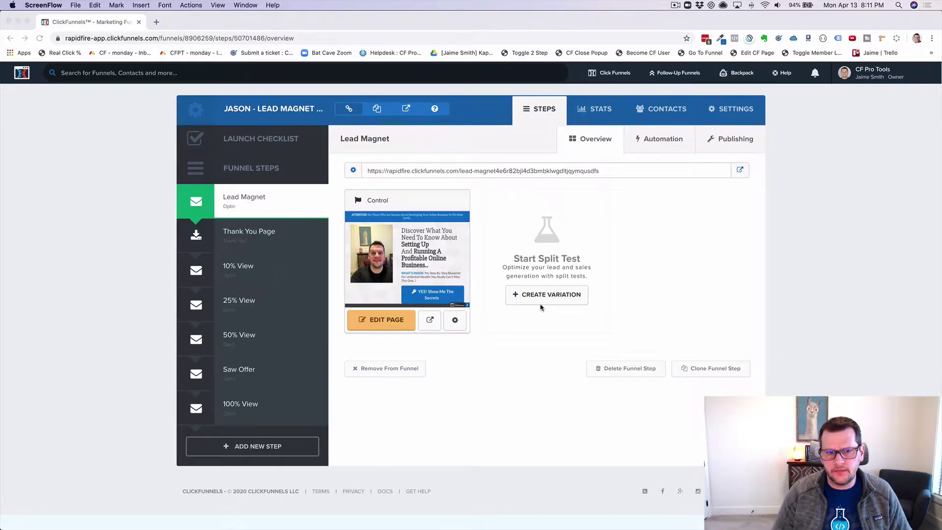
Step: Bring Chrome to the front and open the funnel's Thank You Page step
click(128, 306)
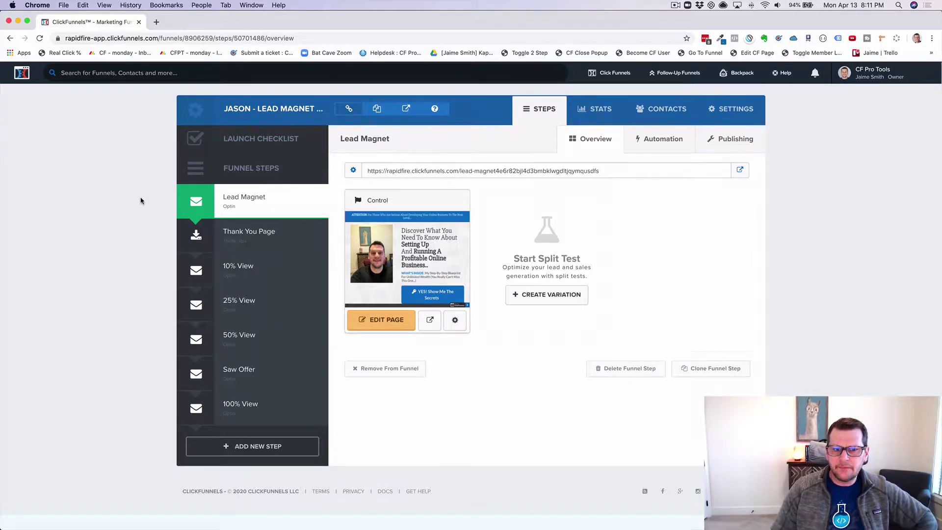
click(261, 238)
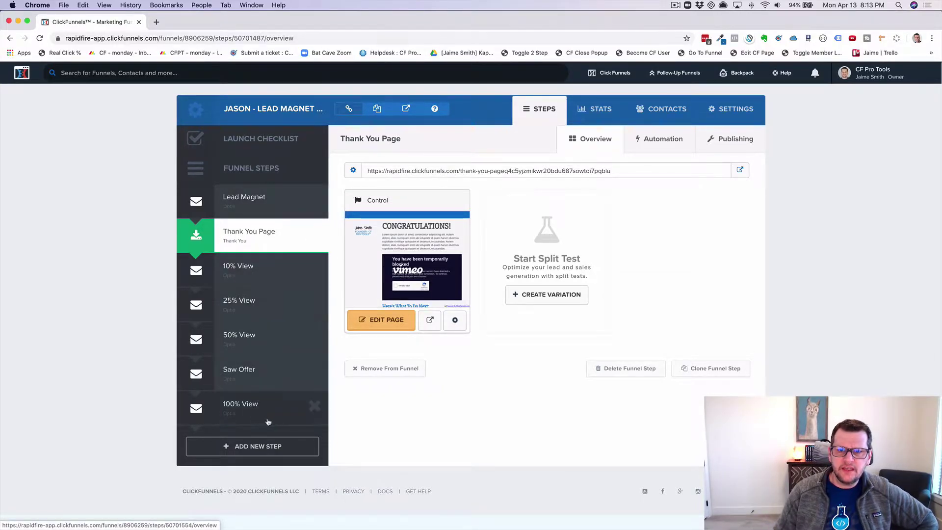
Step: Show the funnel's Stats page with page views and opt-ins for each step
click(598, 111)
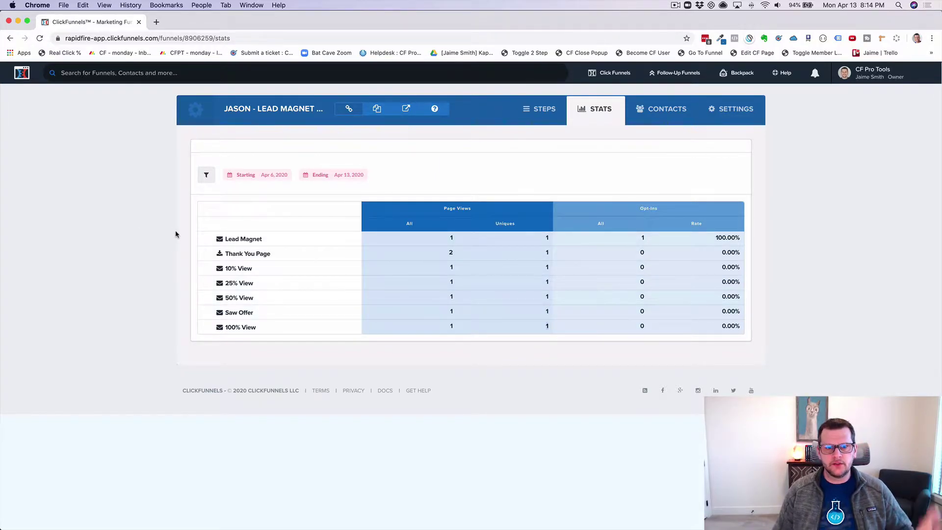
Step: Return to the Thank You Page step, then switch to the CF Pro Tools dashboard
click(535, 116)
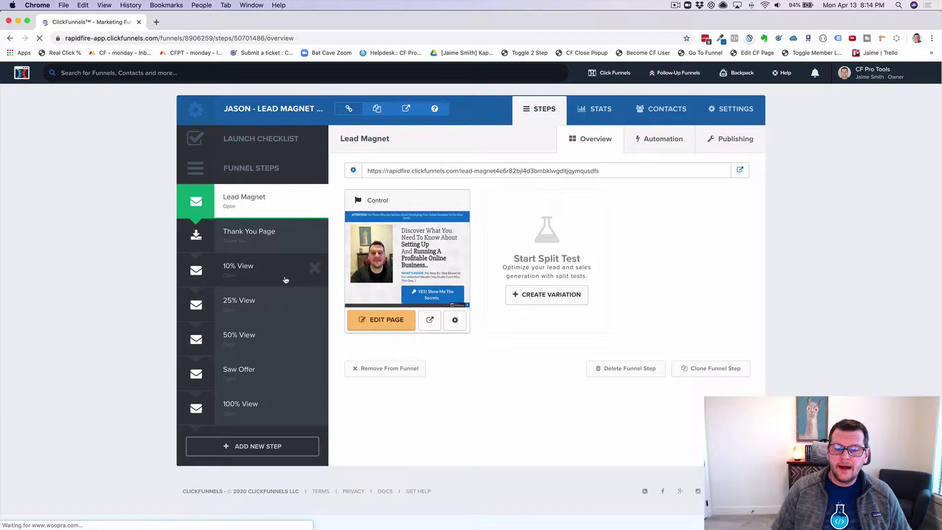
click(243, 238)
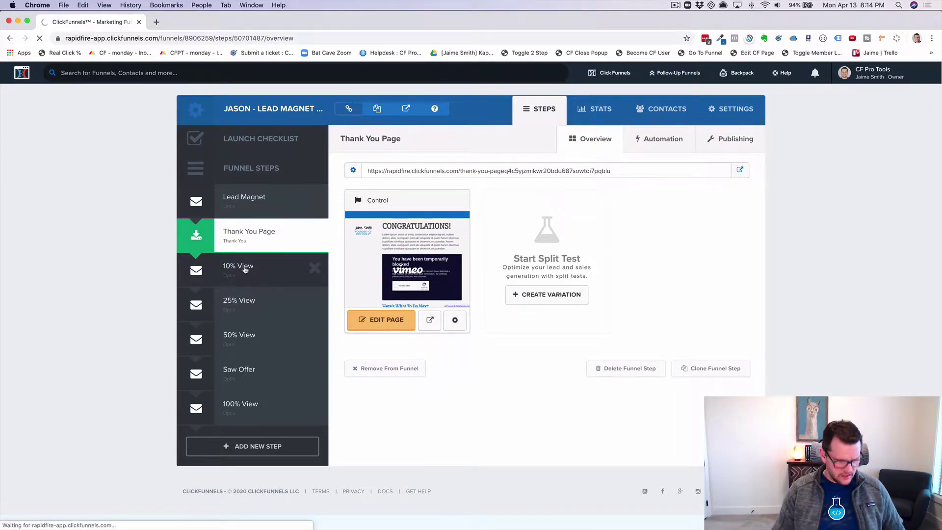
key(super+bracketleft)
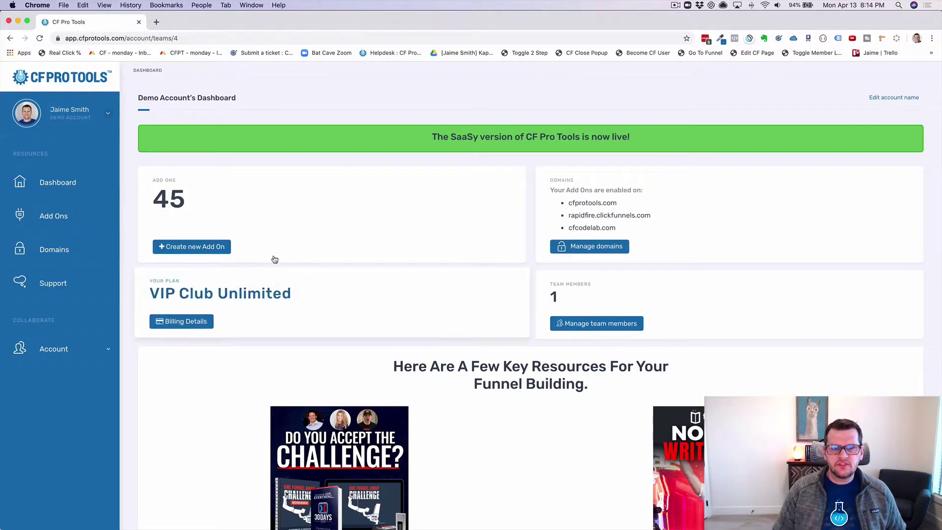
Step: Create a new add-on by searching 'vimeo' and choosing Vimeo Autoplay Unmute Restart With Tracking
click(343, 208)
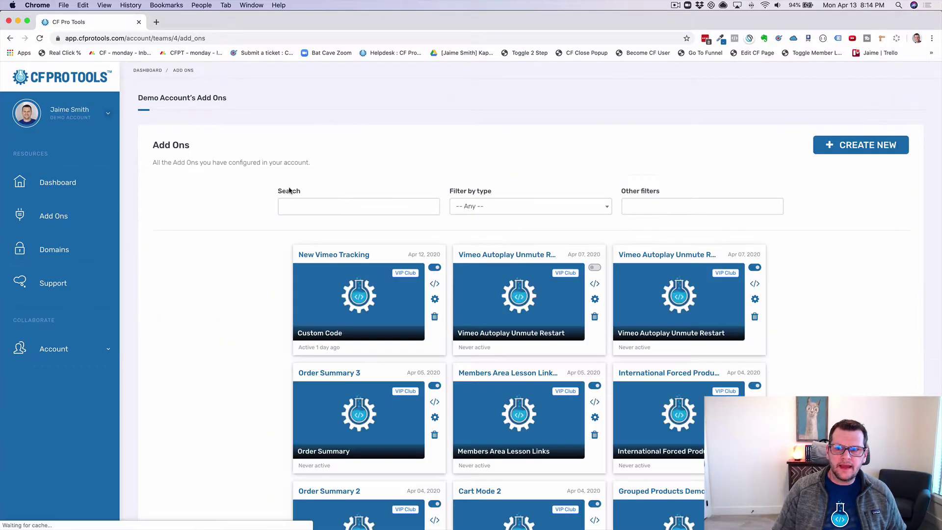
click(840, 147)
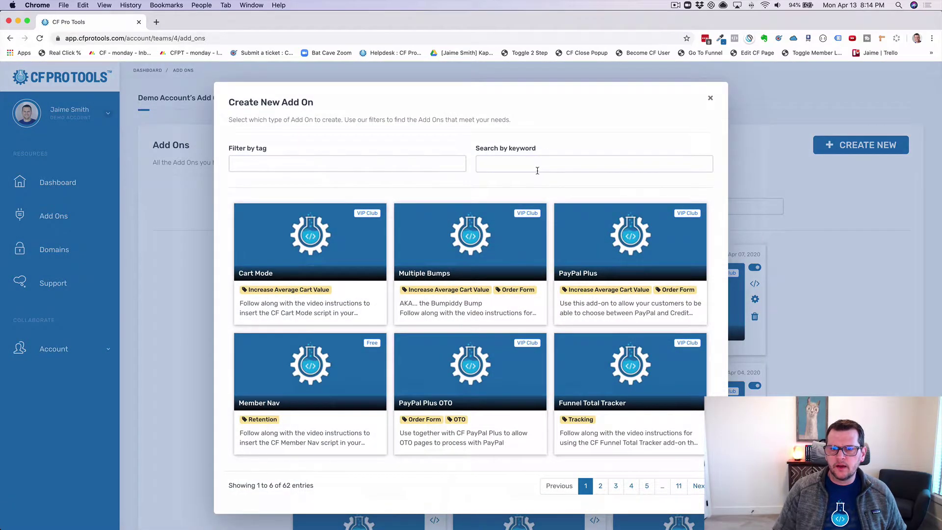
click(537, 171)
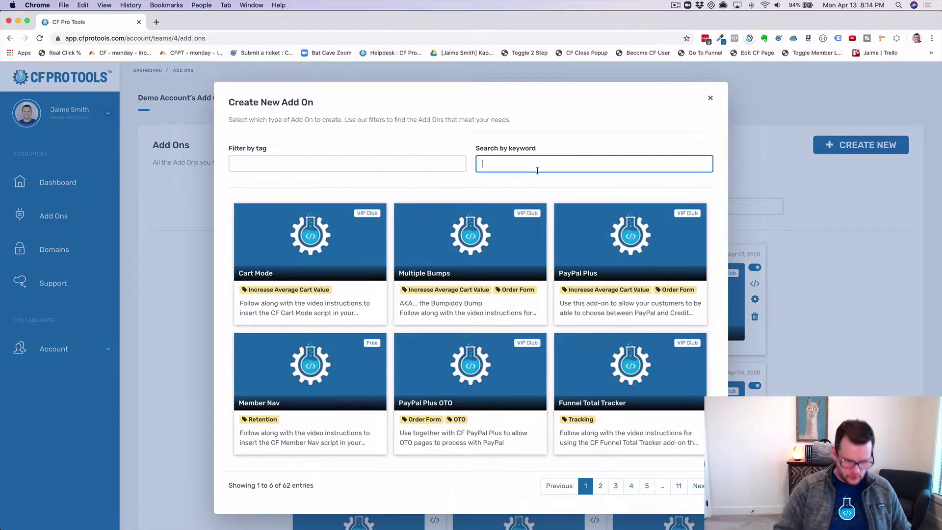
text(viomeo)
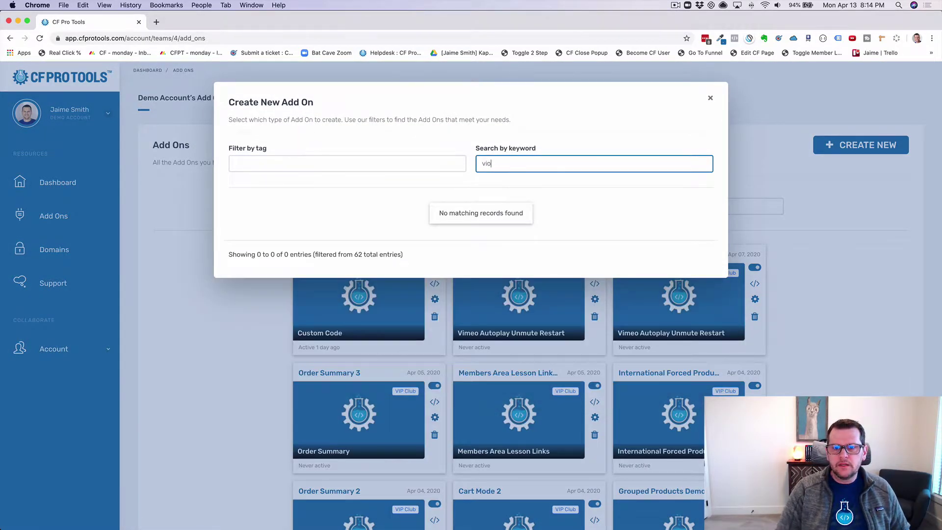
key(BackSpace)
text(meo)
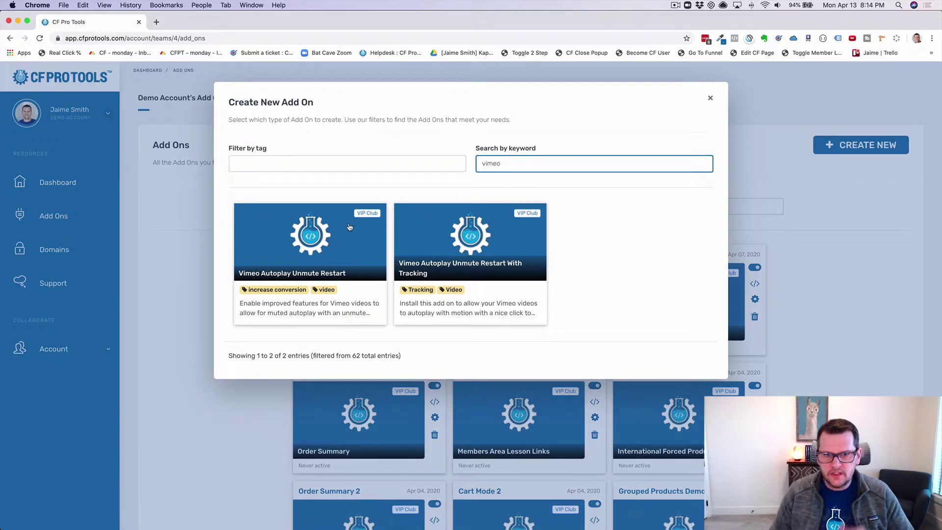
click(476, 242)
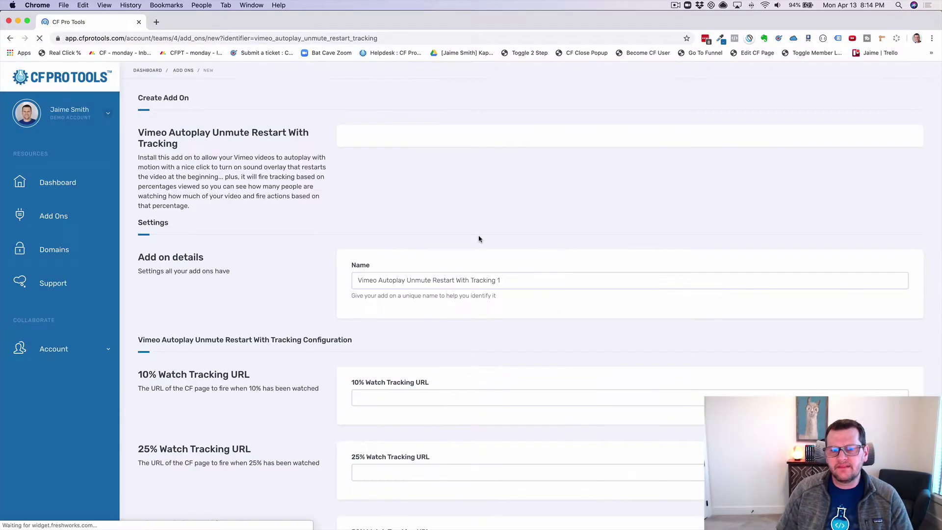
scroll(288, 241, down, 3)
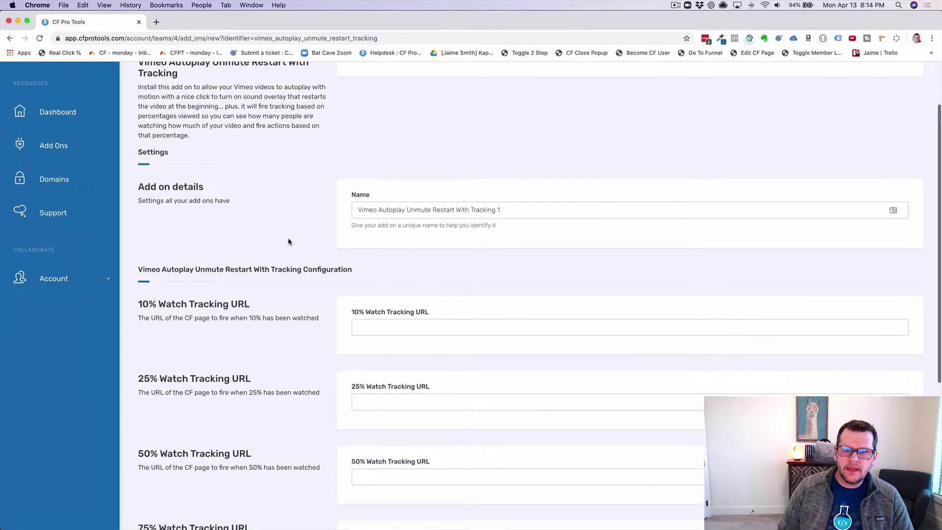
scroll(288, 241, down, 7)
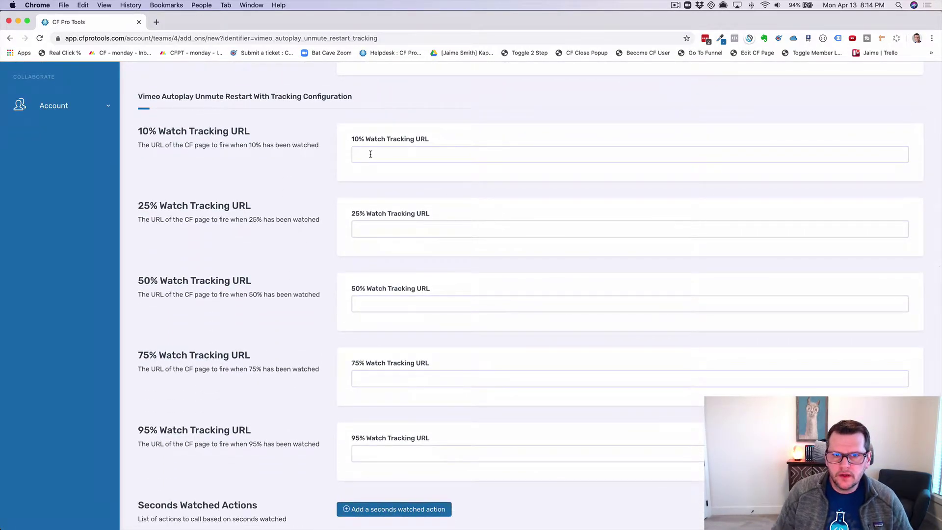
click(371, 154)
click(365, 229)
click(371, 306)
click(376, 380)
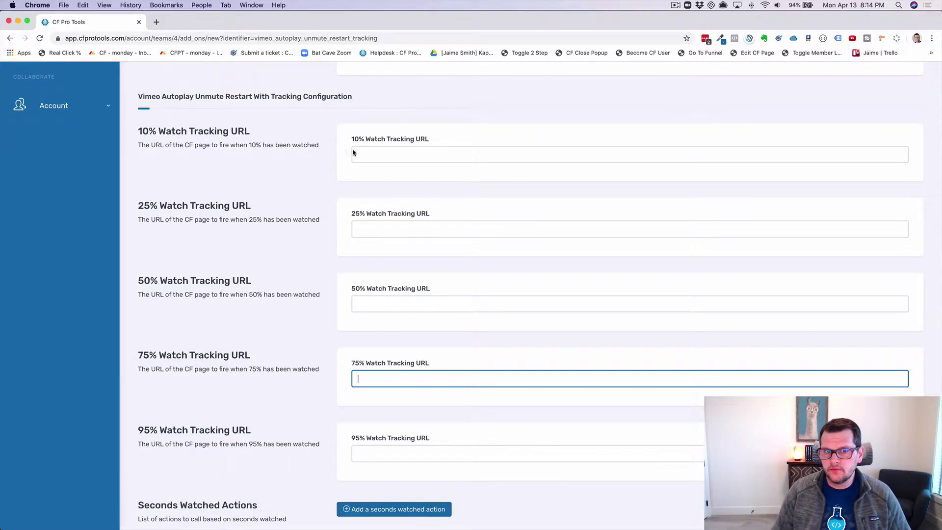
click(371, 153)
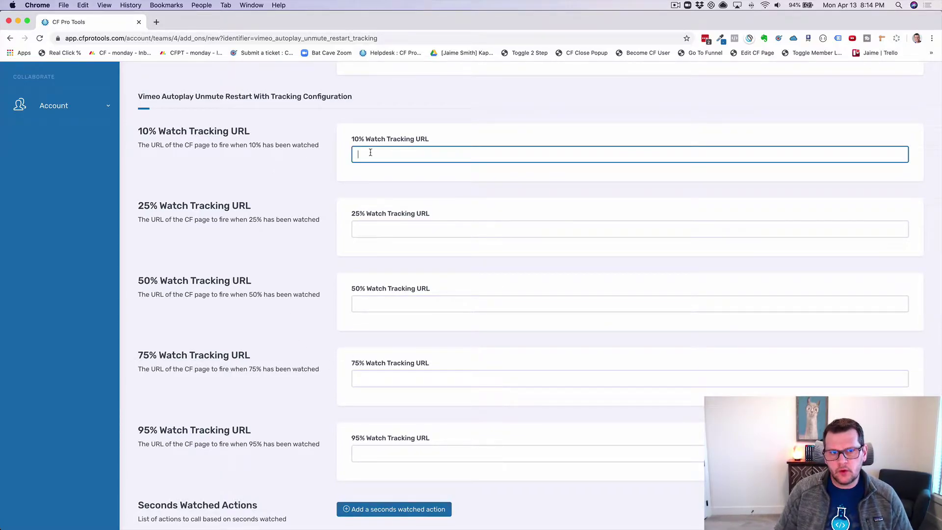
click(374, 380)
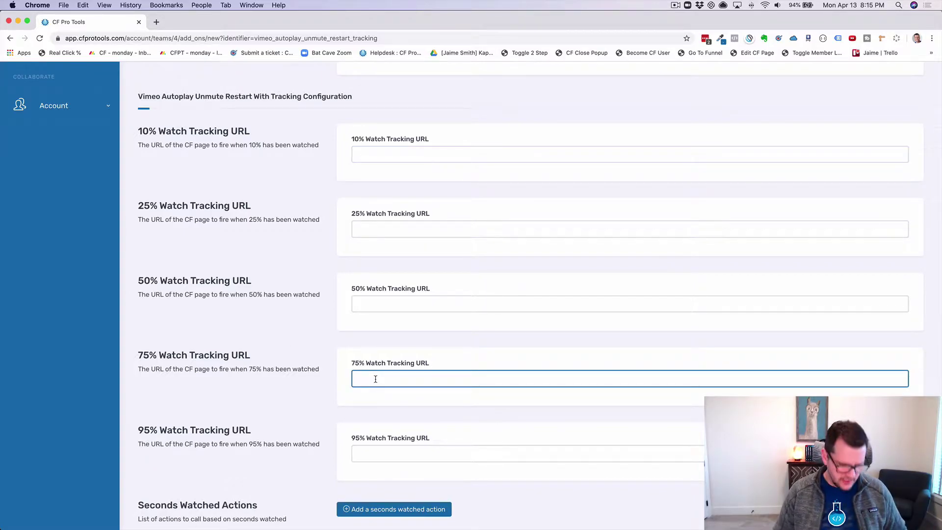
key(super+grave)
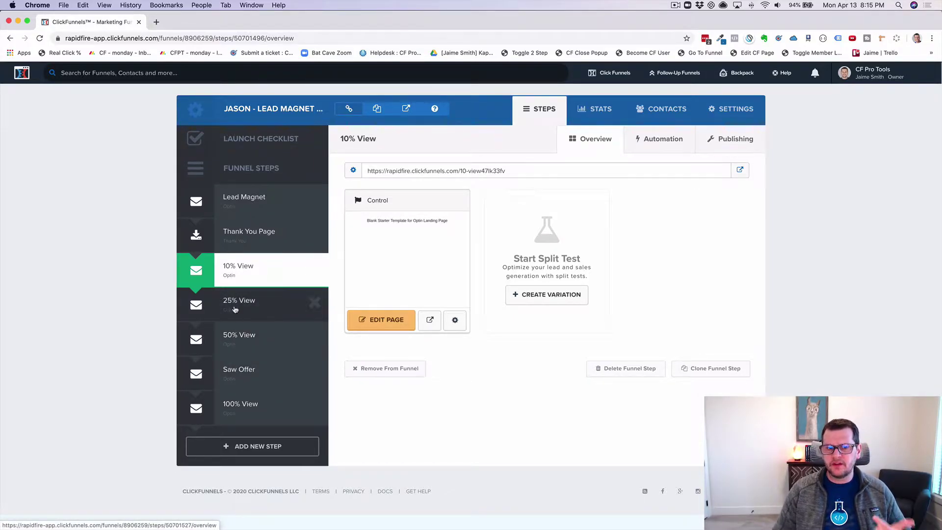
key(super+grave)
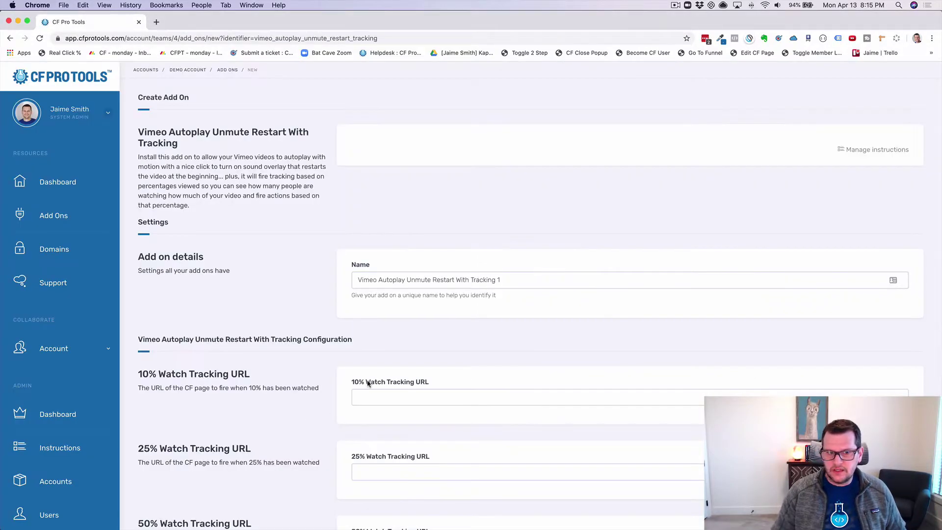
scroll(286, 361, down, 5)
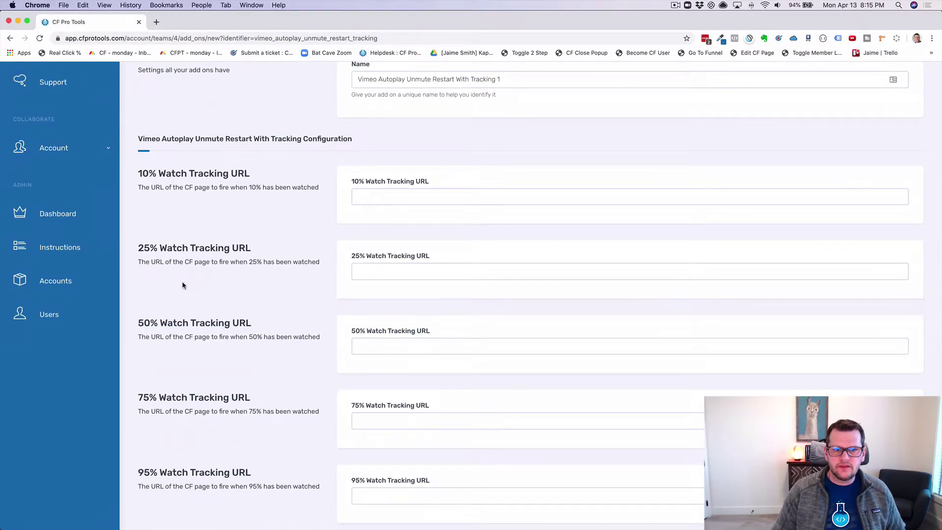
scroll(183, 284, down, 3)
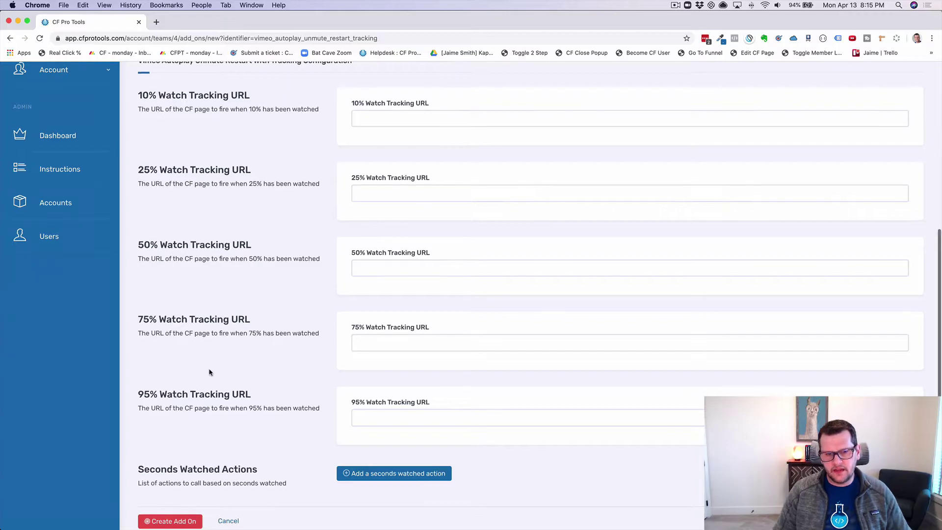
scroll(210, 372, up, 5)
scroll(286, 391, down, 6)
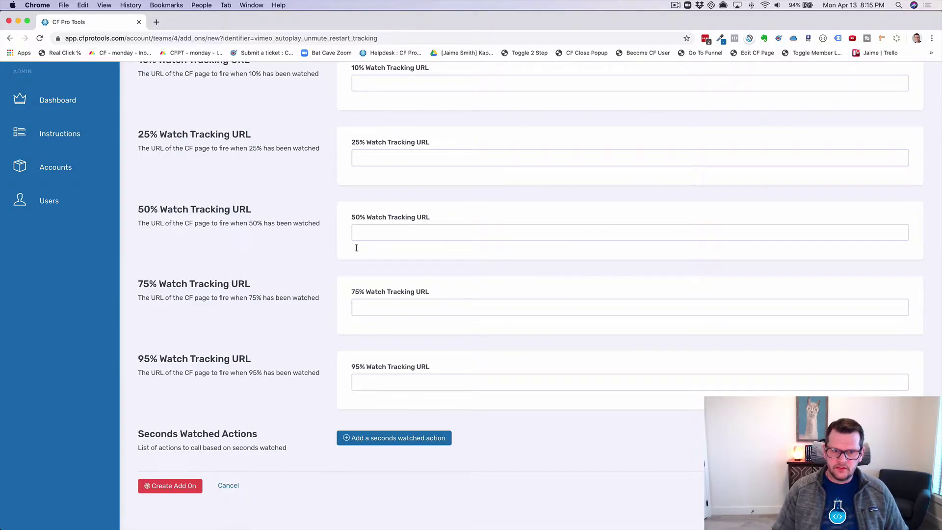
Step: Add a seconds-watched action block to the Vimeo add-on form
click(369, 438)
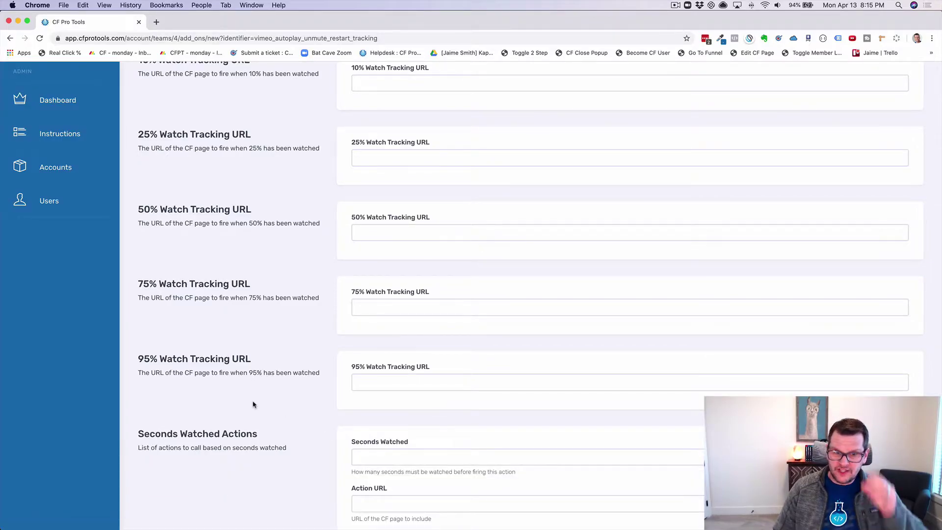
scroll(254, 404, down, 4)
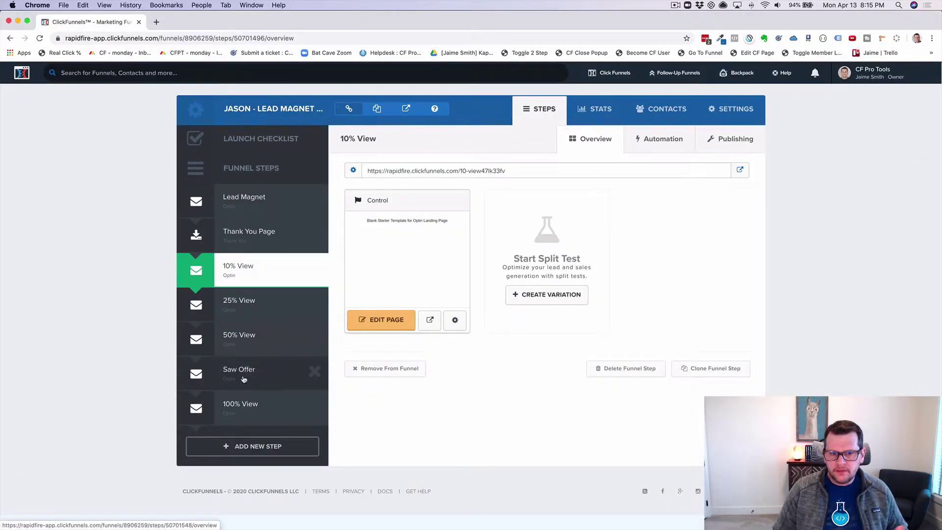
Step: Copy the Saw Offer step's page URL into the 324-second action's Action URL
click(285, 349)
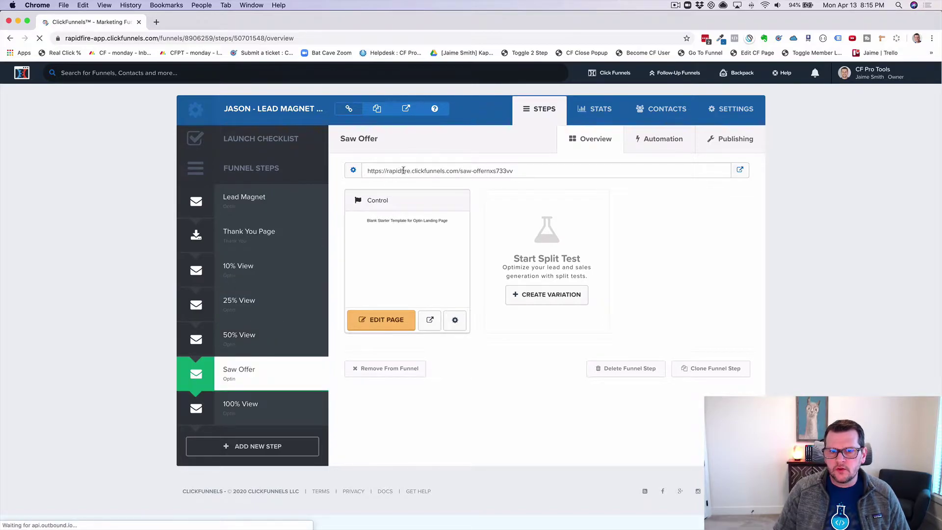
click(365, 171)
key(super+c)
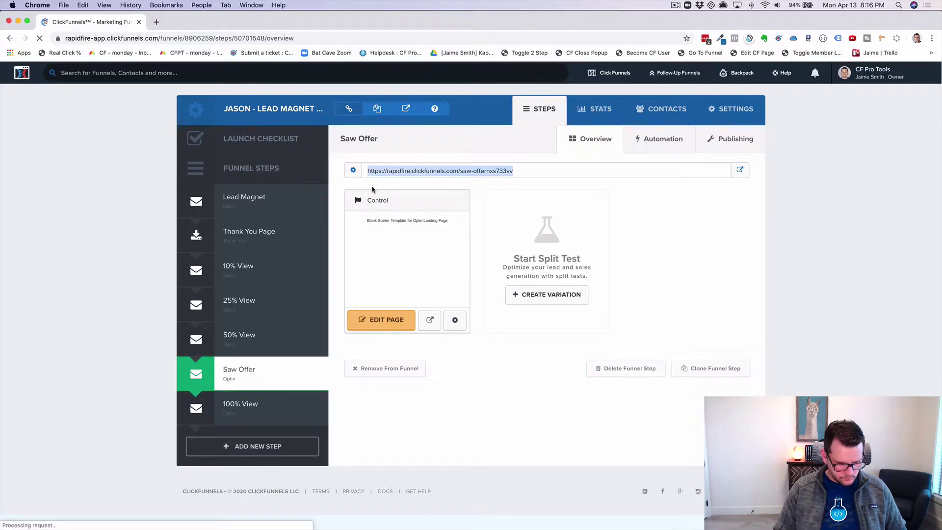
key(super+grave)
key(super+v)
Step: Remove the two extra empty seconds-watched actions, then switch back to ClickFunnels
click(297, 381)
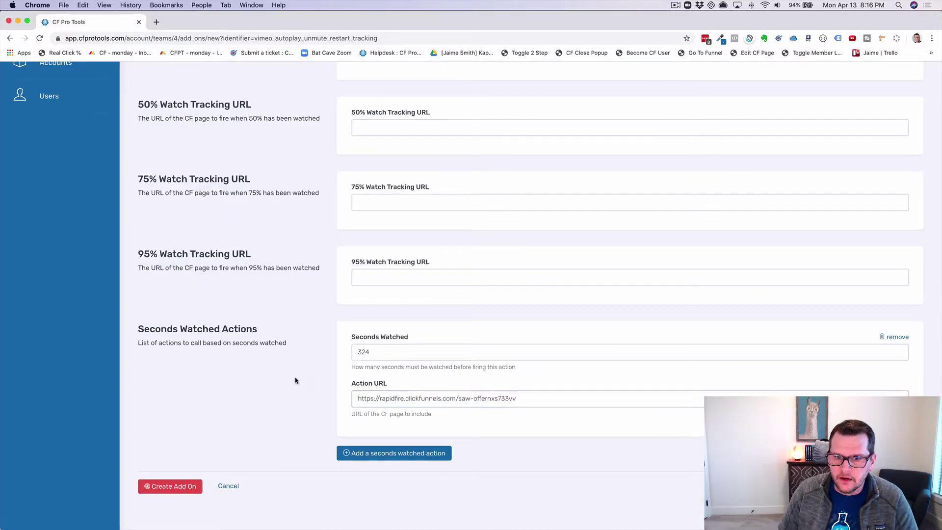
click(428, 458)
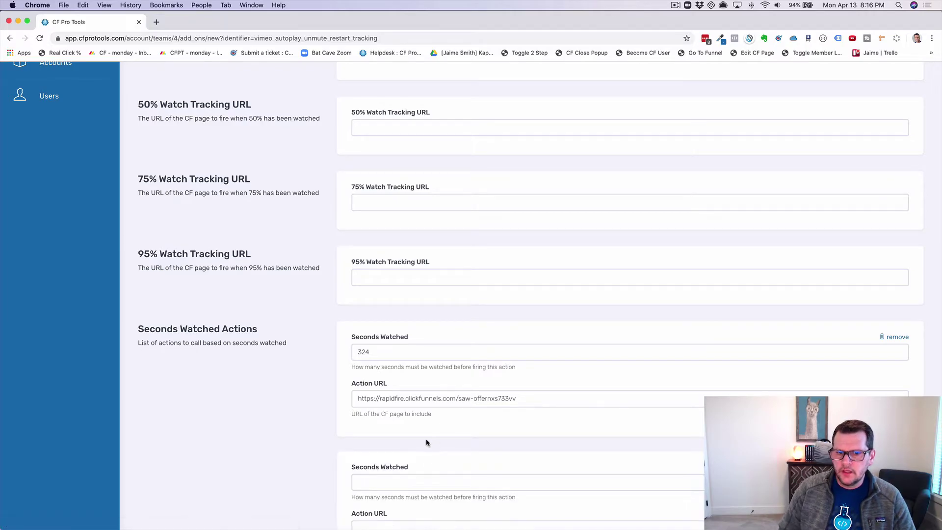
scroll(240, 398, down, 3)
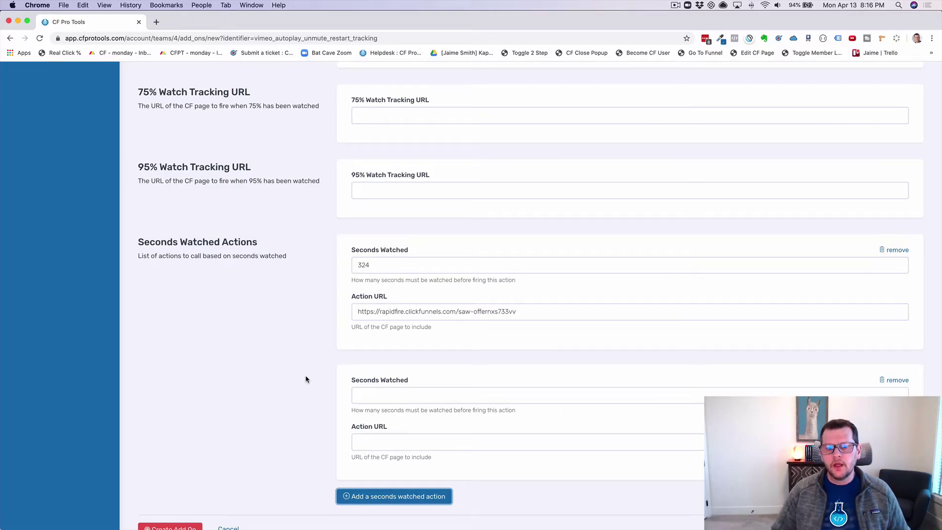
click(407, 497)
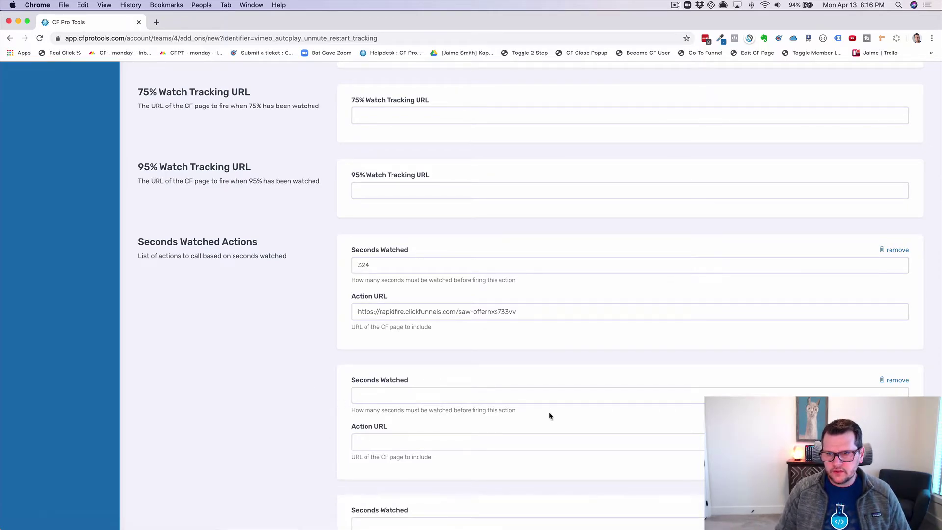
scroll(633, 402, down, 3)
scroll(784, 383, down, 2)
click(893, 371)
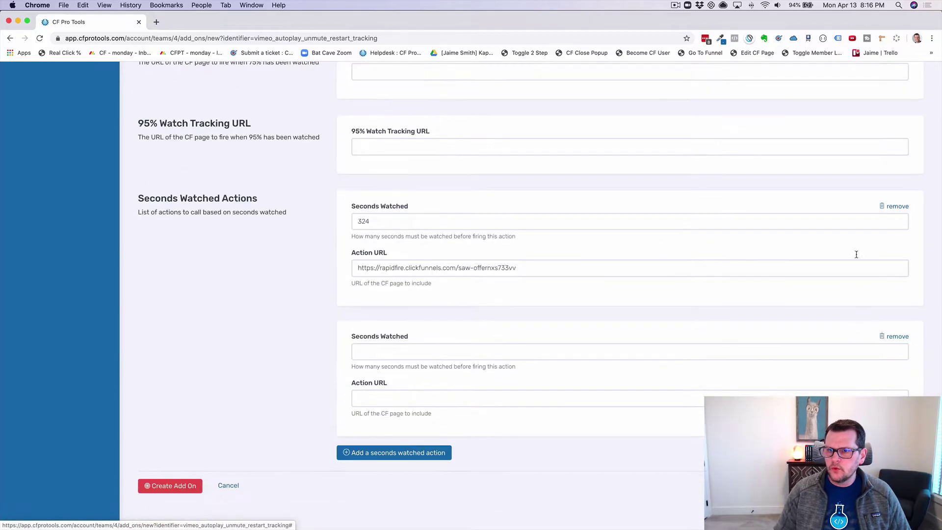
click(894, 337)
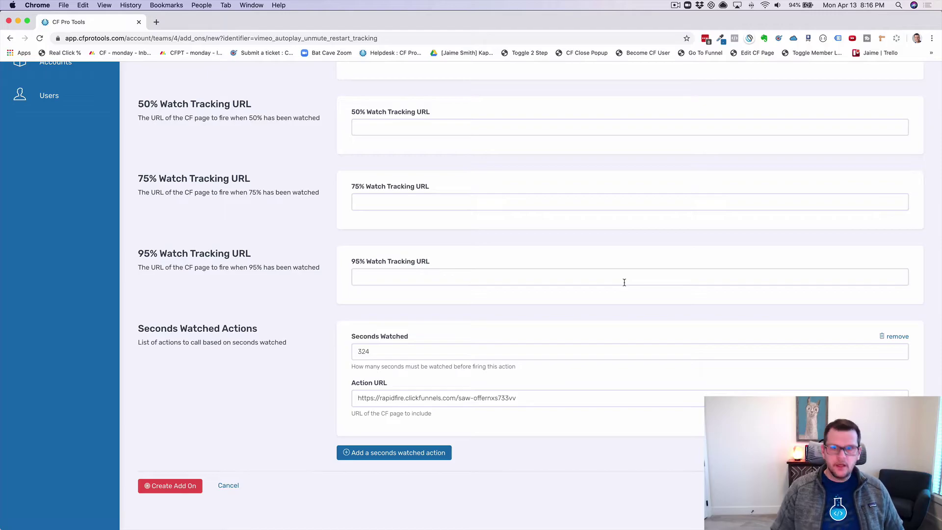
key(super+grave)
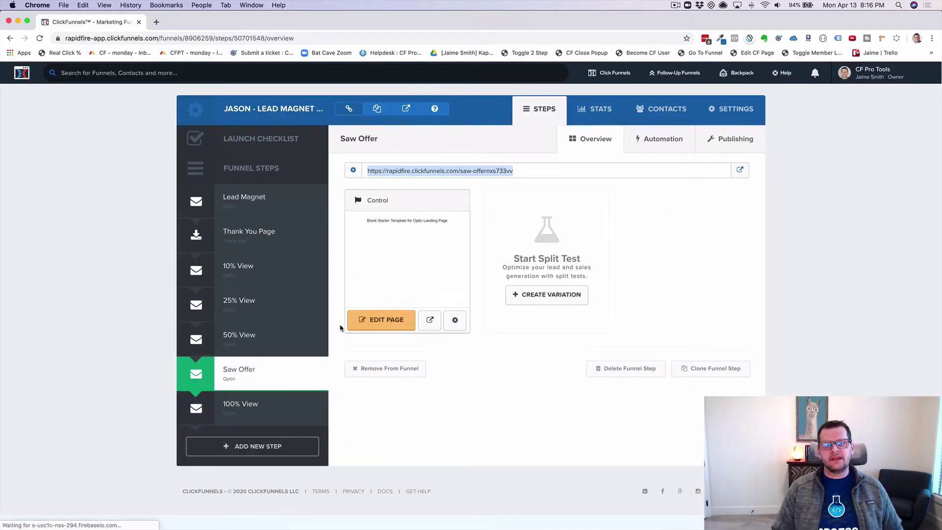
Step: Open the Automation tab of the 10% View funnel step
click(251, 270)
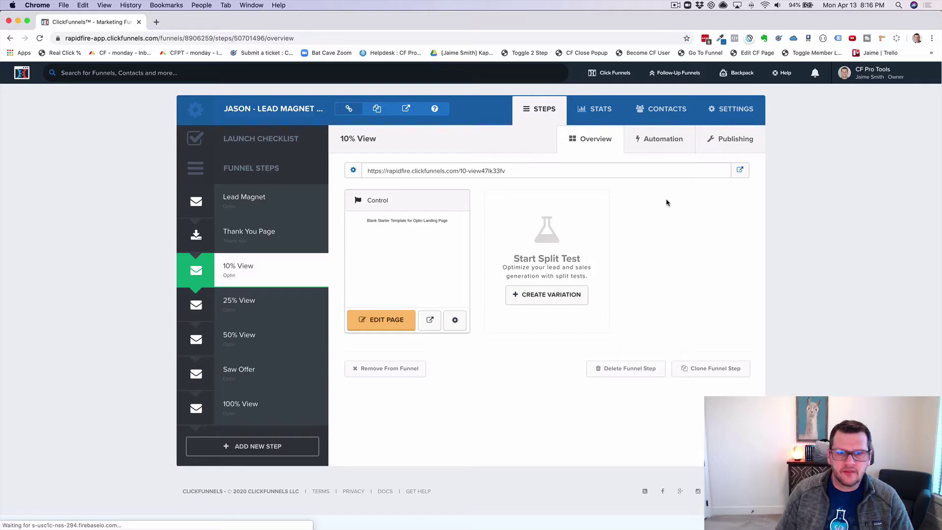
click(663, 139)
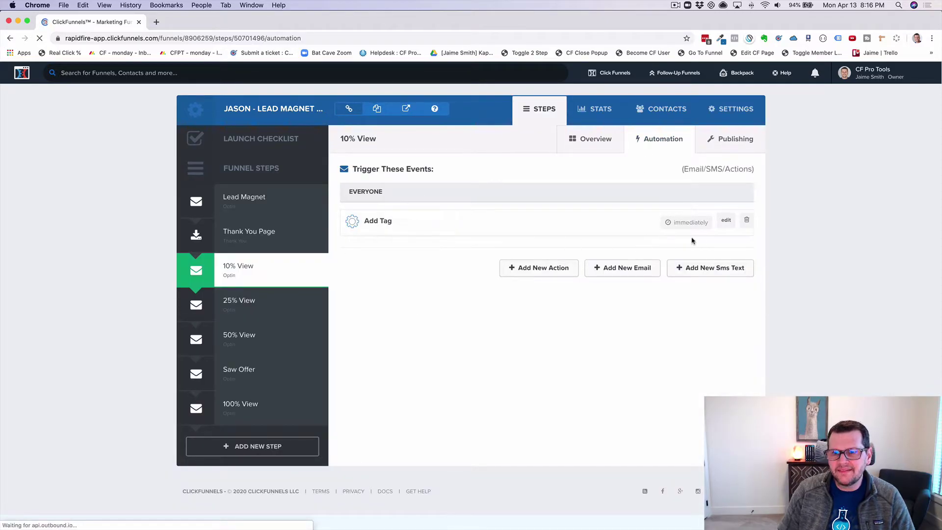
Step: Create an 'Add Tag' funnel action for everyone that applies the tag my_new_tag
click(545, 268)
click(391, 178)
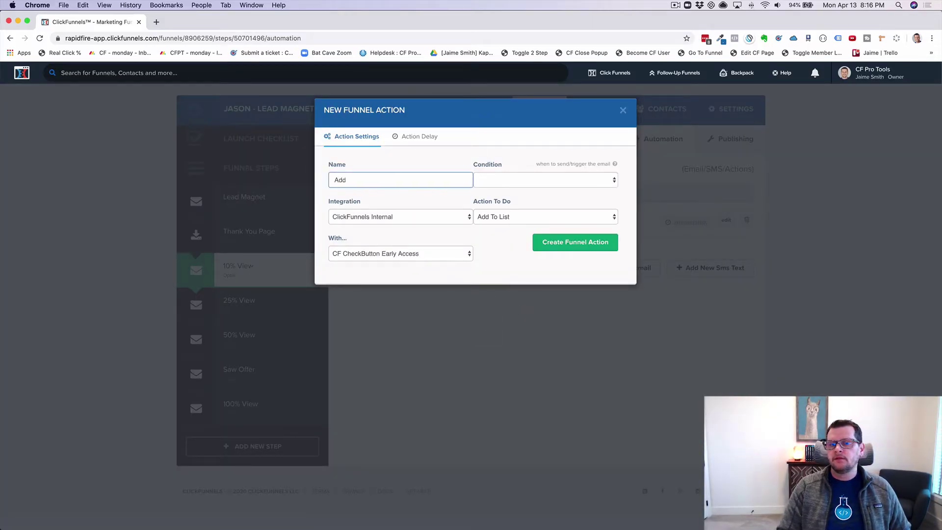
click(508, 181)
click(496, 191)
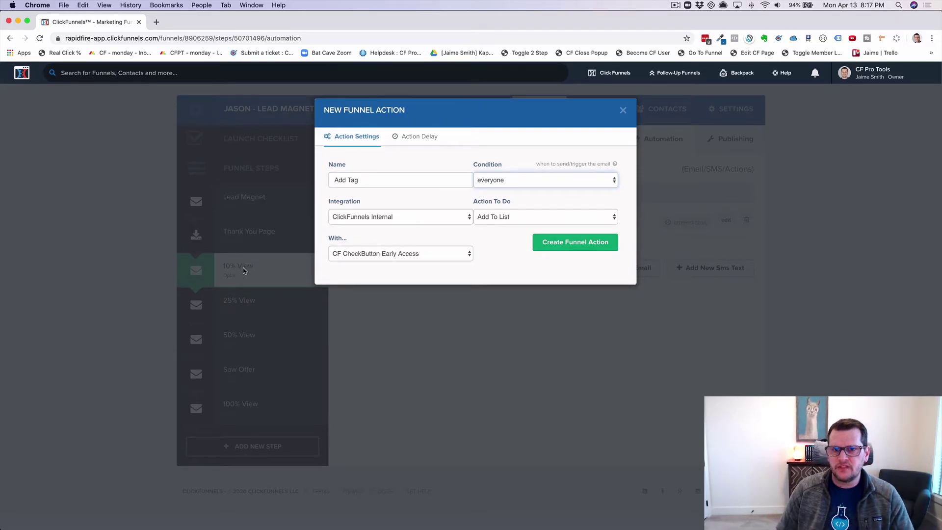
click(509, 216)
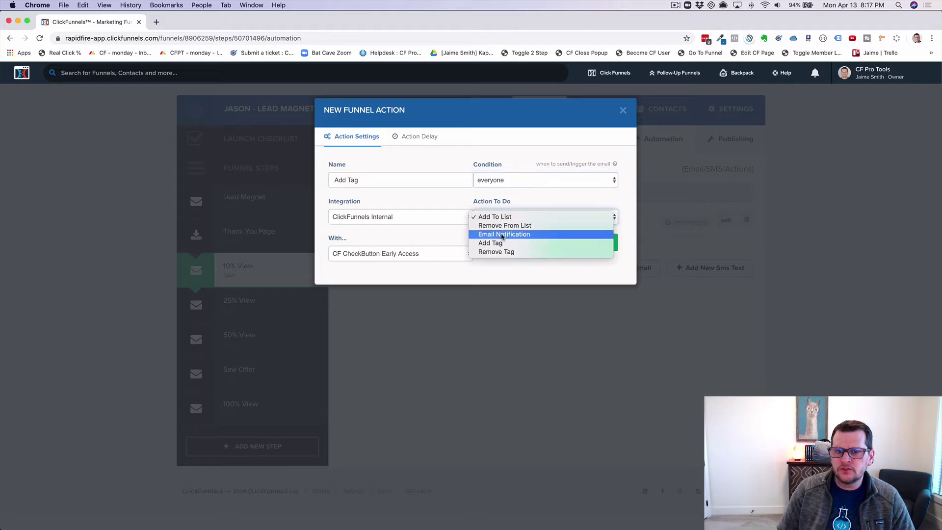
click(489, 242)
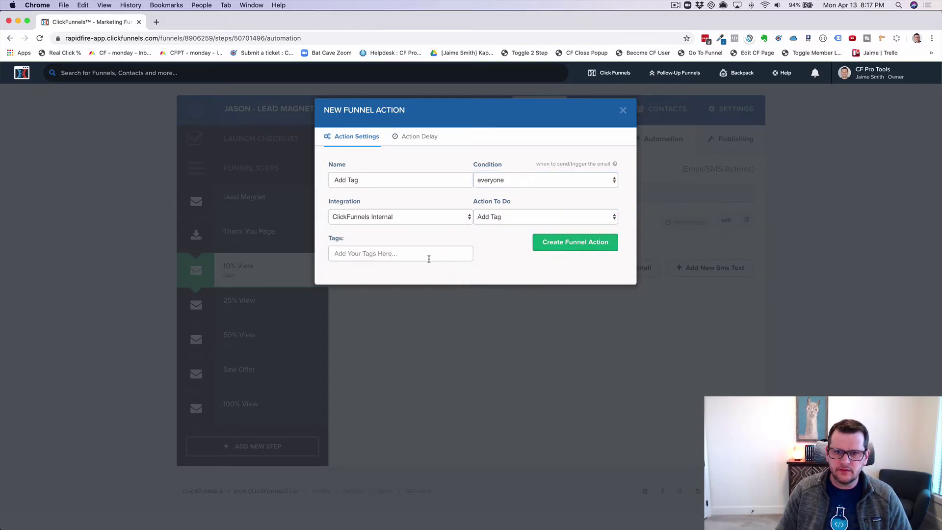
click(409, 254)
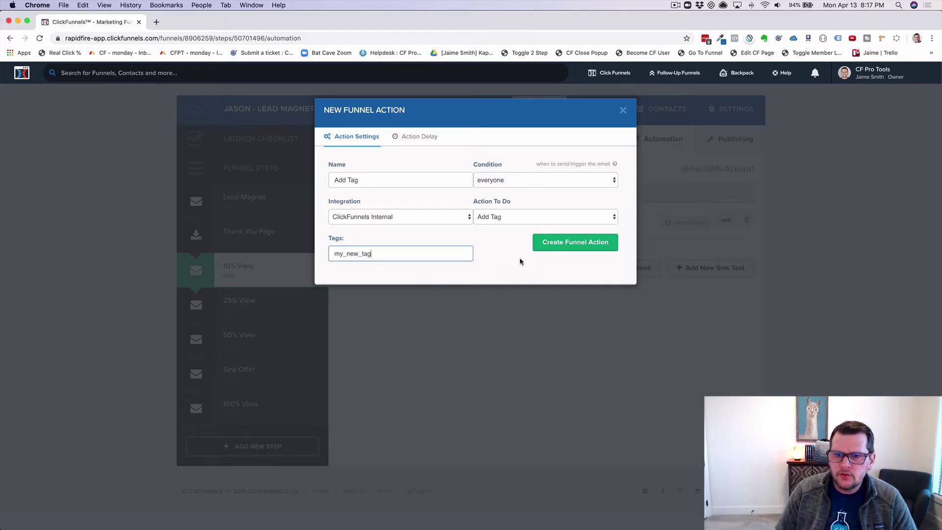
click(576, 248)
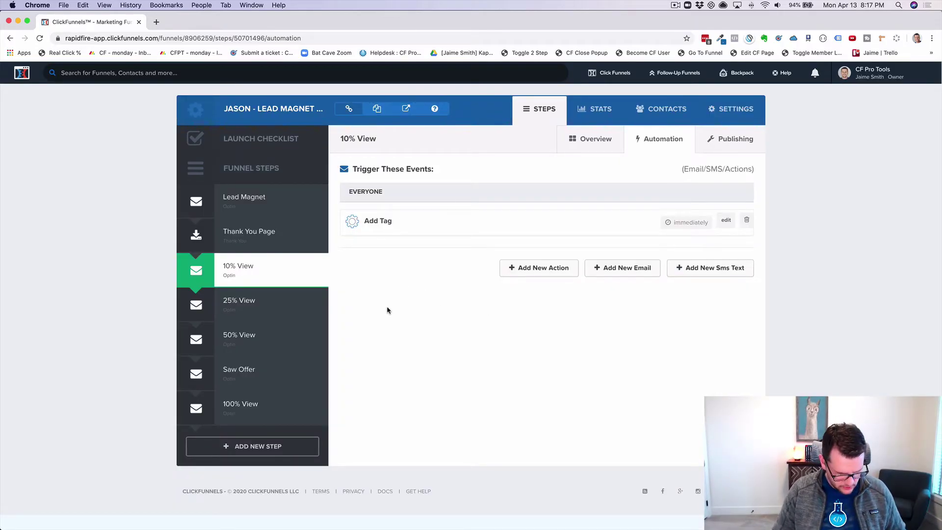
Step: Reload, draft an 'Add To List' action for everyone with TS Book Buyers, then discard it
key(super+r)
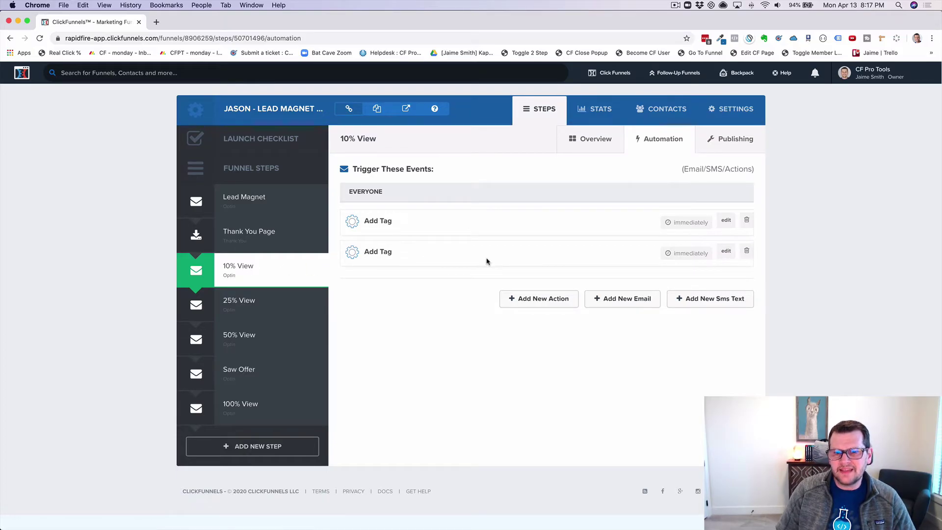
click(517, 298)
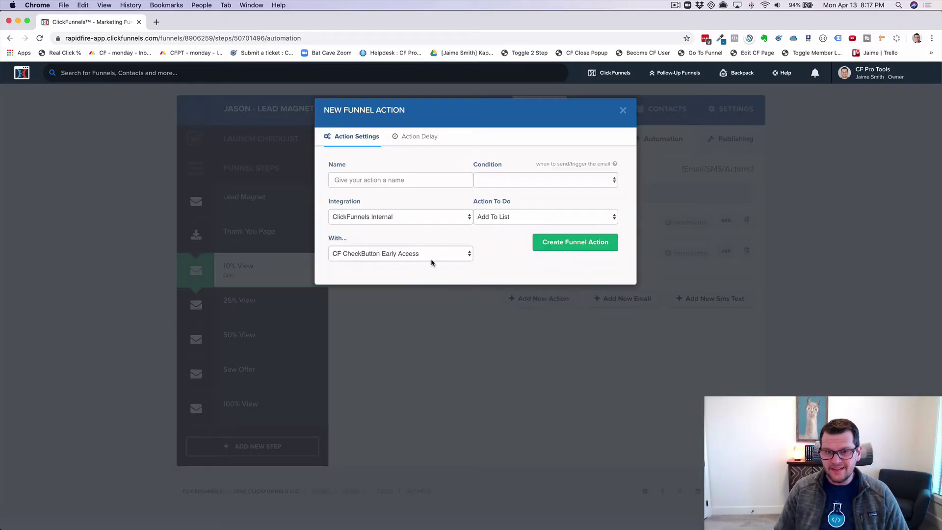
click(379, 179)
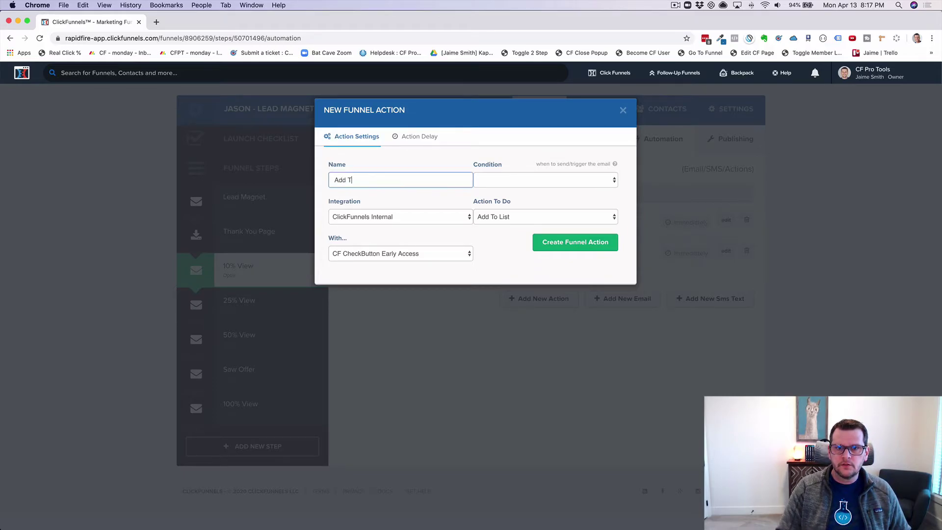
click(510, 181)
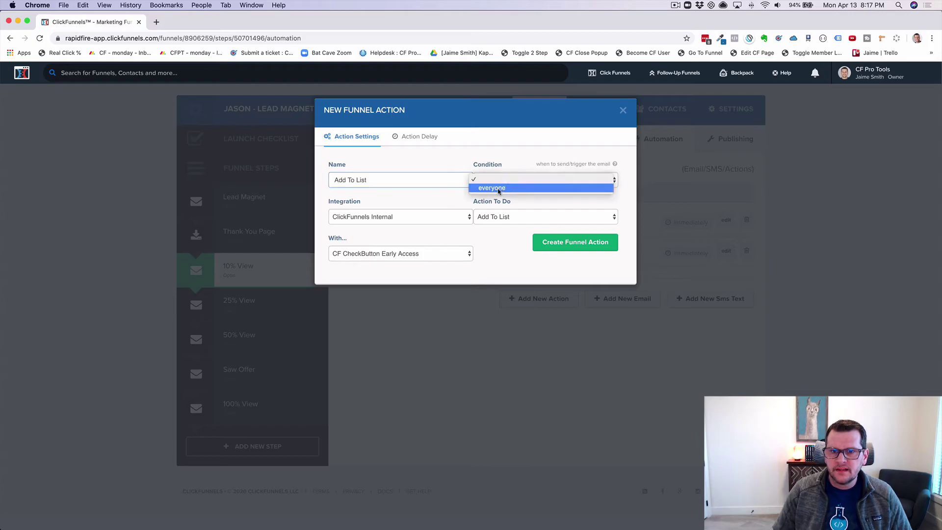
click(473, 237)
click(416, 255)
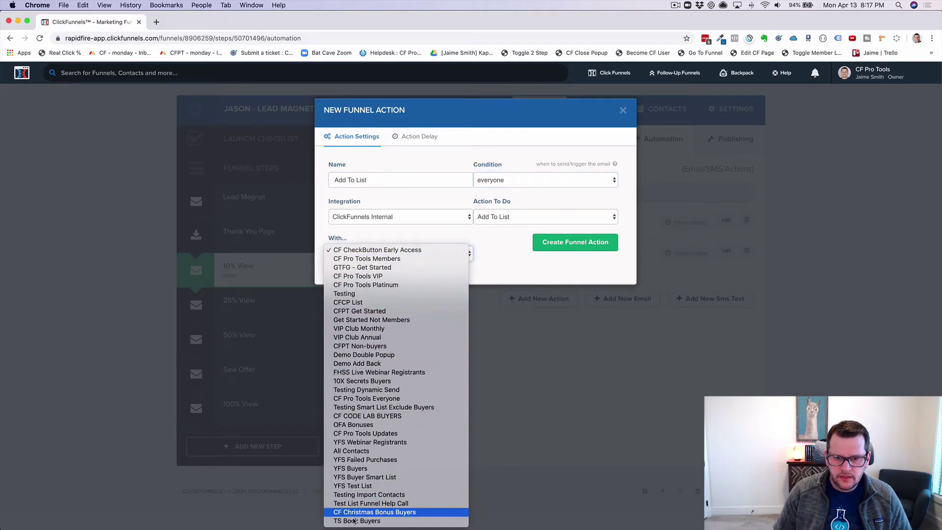
click(363, 519)
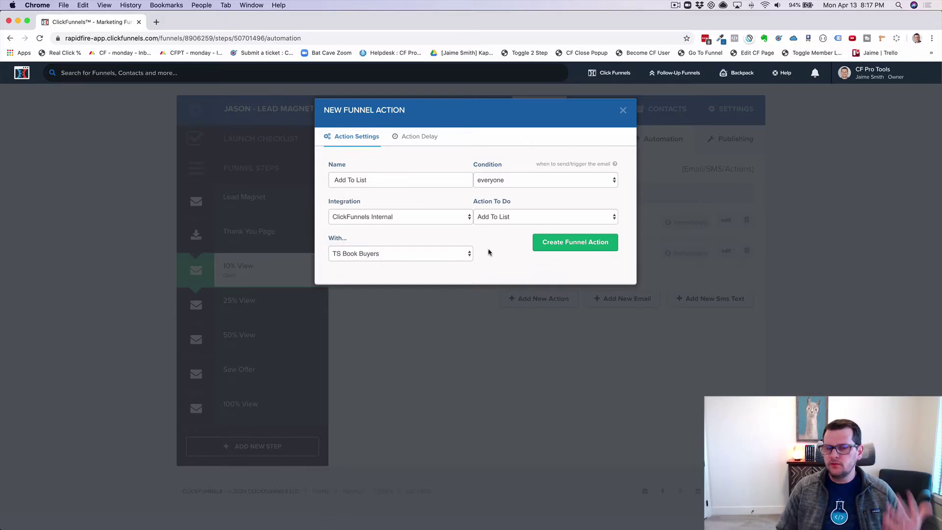
click(623, 110)
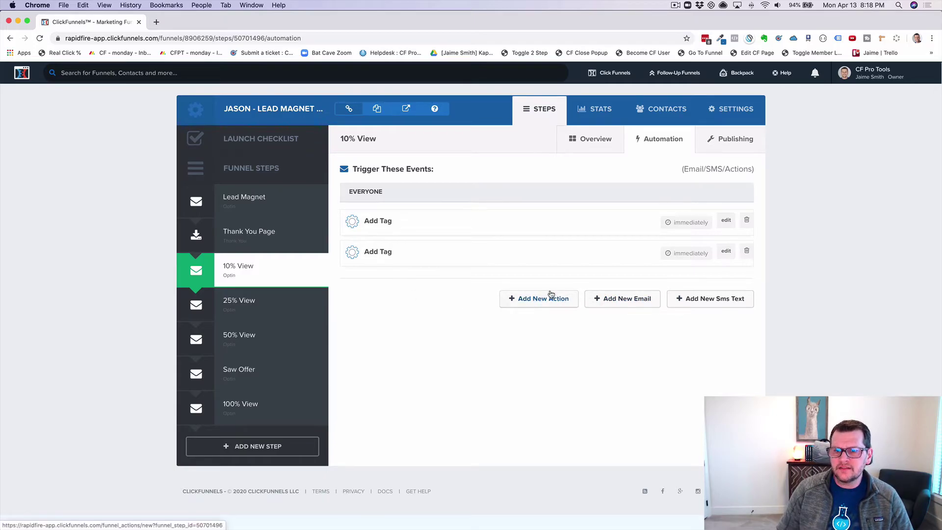
Step: Open the funnel's Thank You Page step to view its Control congratulations page
mouse_move(686, 76)
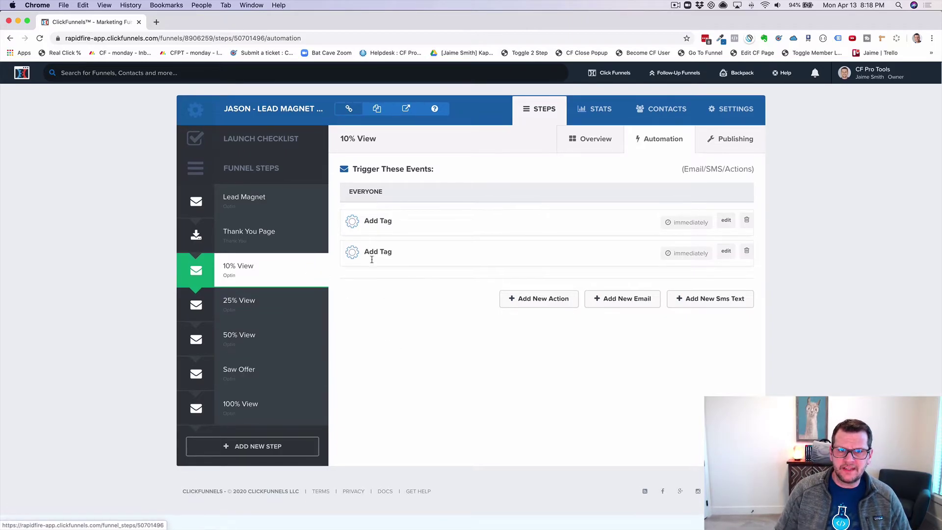
click(244, 234)
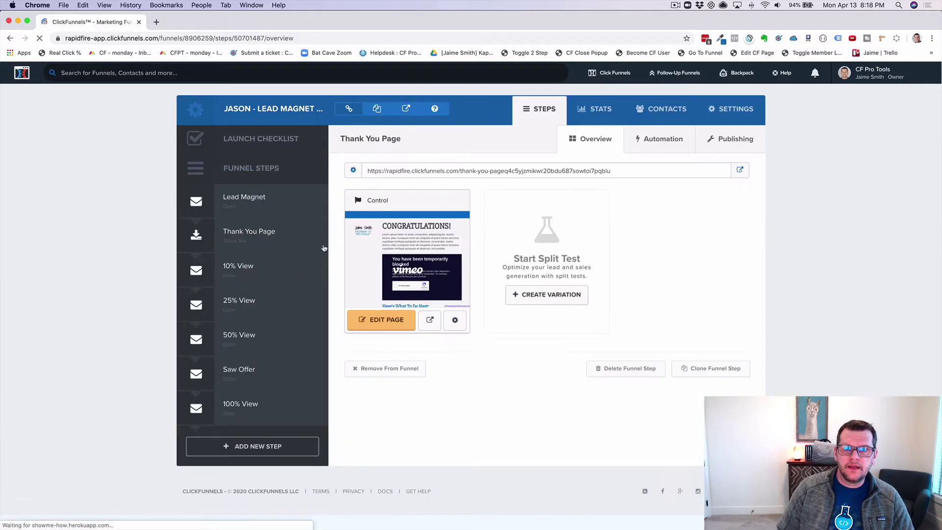
Step: Preview the thank-you page in a new tab and scroll down to its embedded video
click(429, 319)
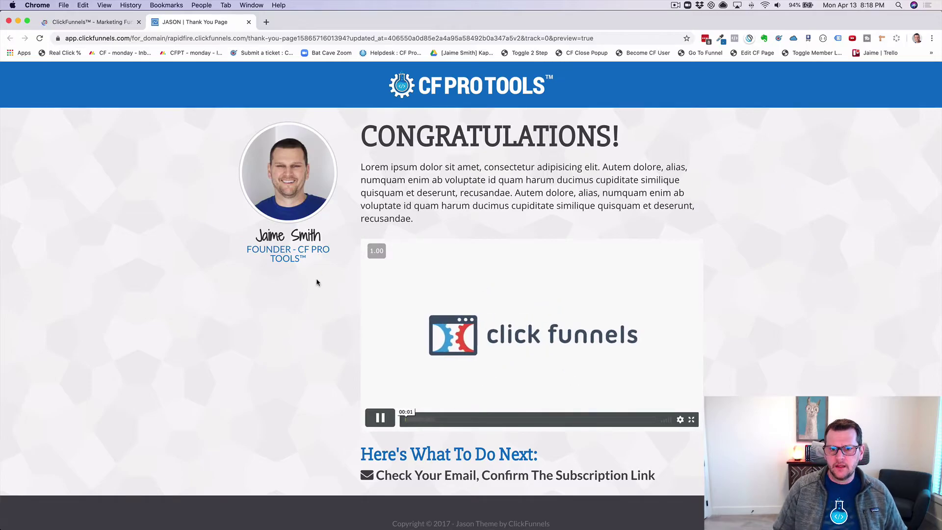
scroll(314, 277, down, 1)
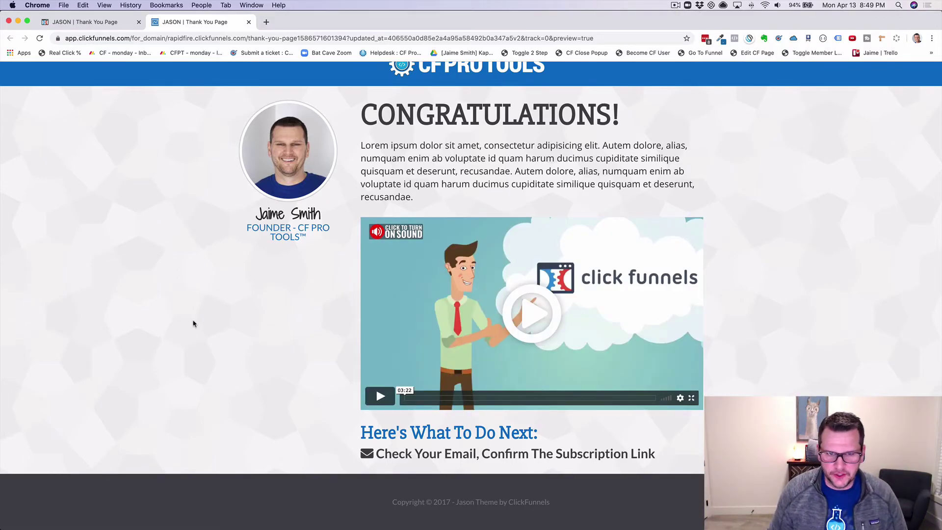
Step: Reload the thank-you preview with Cmd+R so the video autoplays muted with the sound prompt
scroll(193, 323, up, 1)
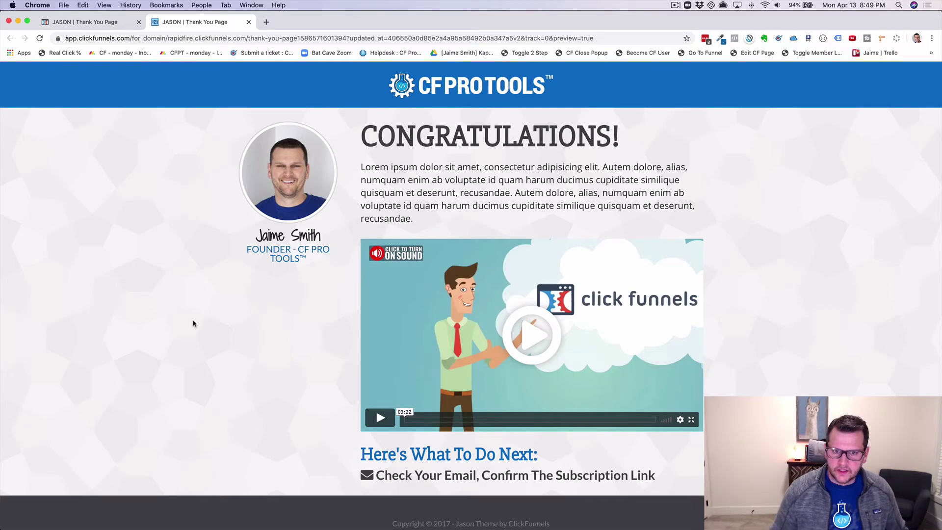
key(super+r)
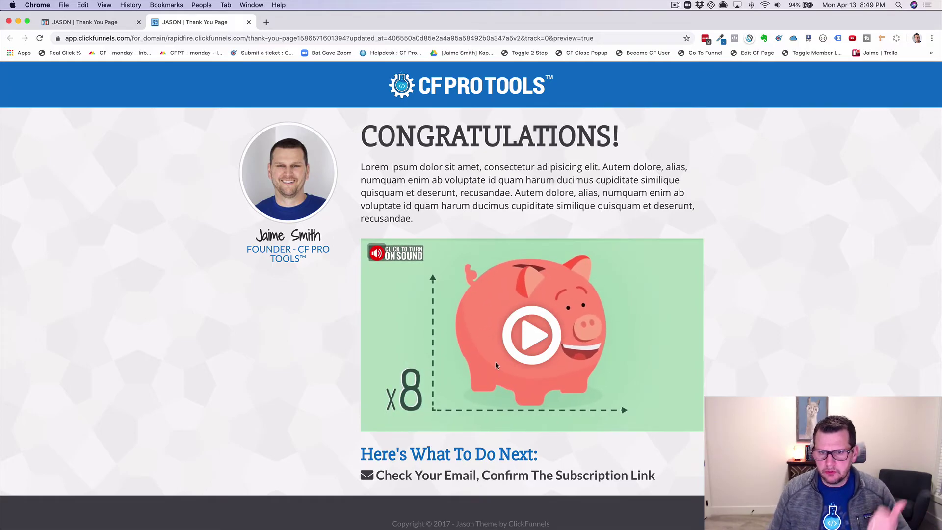
Step: Unmute and restart the thank-you video, then pause it at 00:19
click(533, 344)
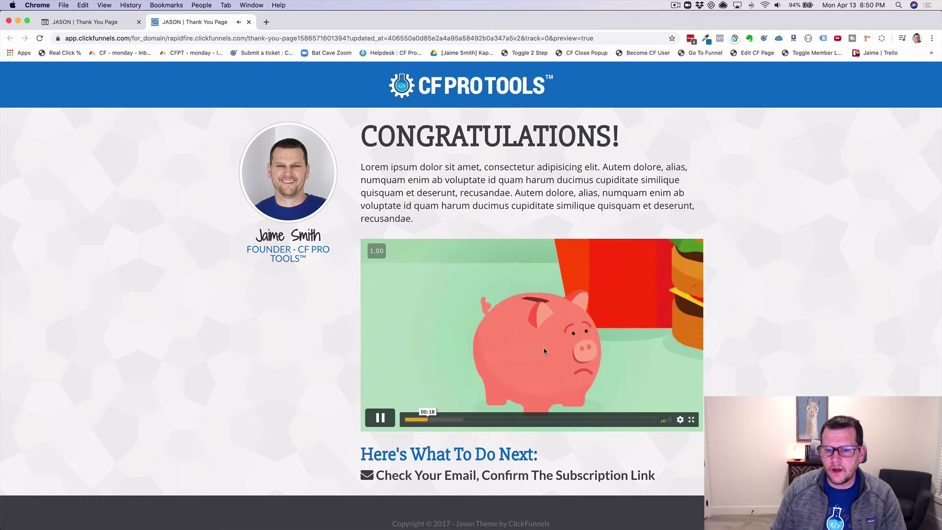
click(511, 348)
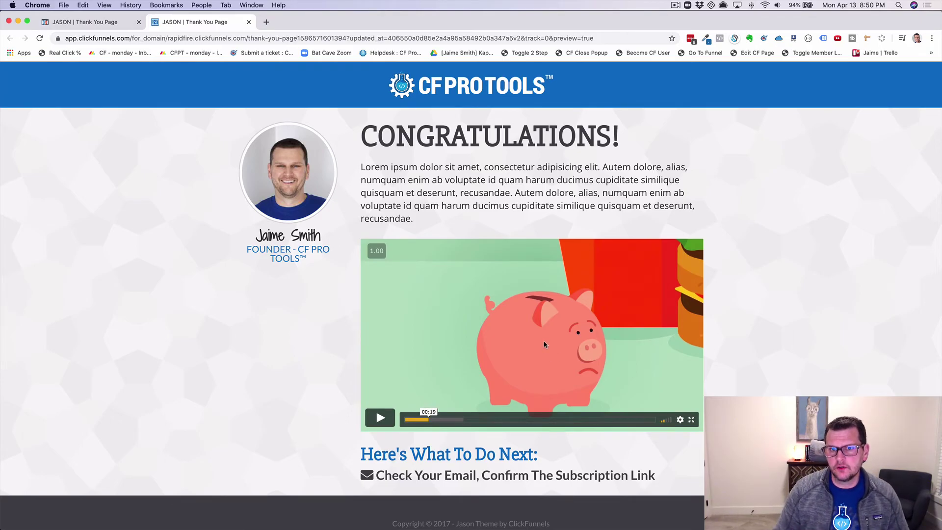
Step: Reload the thank-you preview again to replay the muted autoplay with its sound overlay
key(super+r)
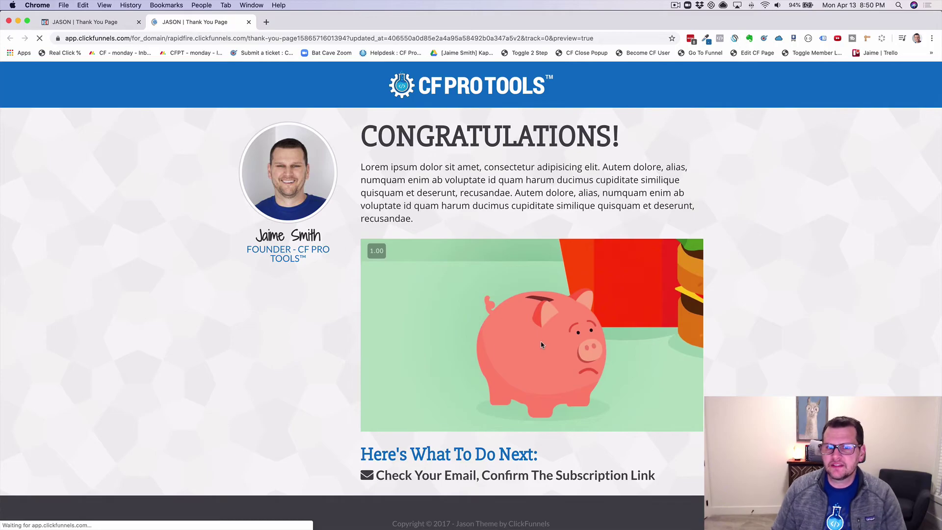